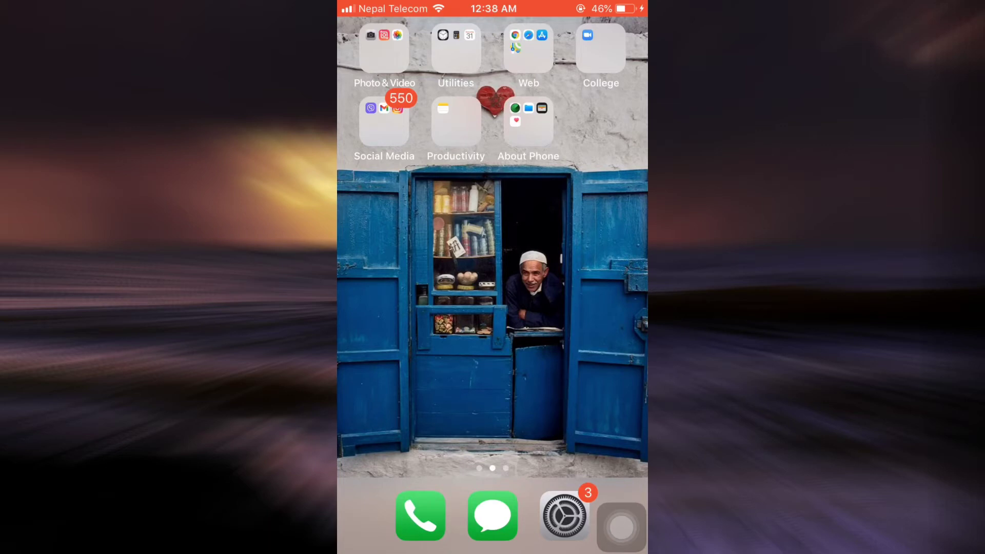
Launch Chrome from the Web folder and go to auth.cid.capcom.com.
{"action": "left_click", "coordinate": [529, 47]}
{"action": "left_click", "coordinate": [485, 196]}
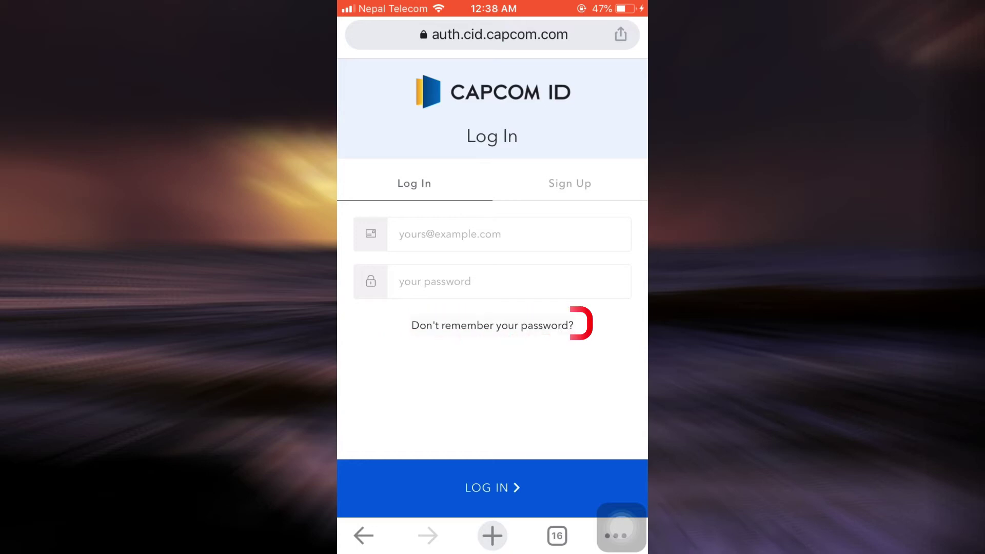
Start the forgotten-password reset and begin entering the account's email address, fixing a mistyped letter.
{"action": "left_click", "coordinate": [492, 325]}
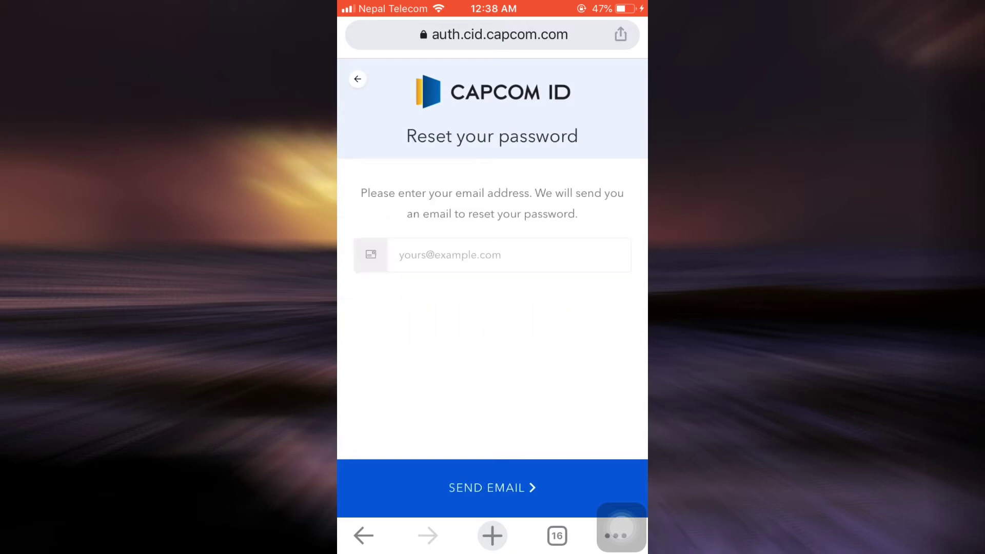
{"action": "left_click", "coordinate": [493, 254]}
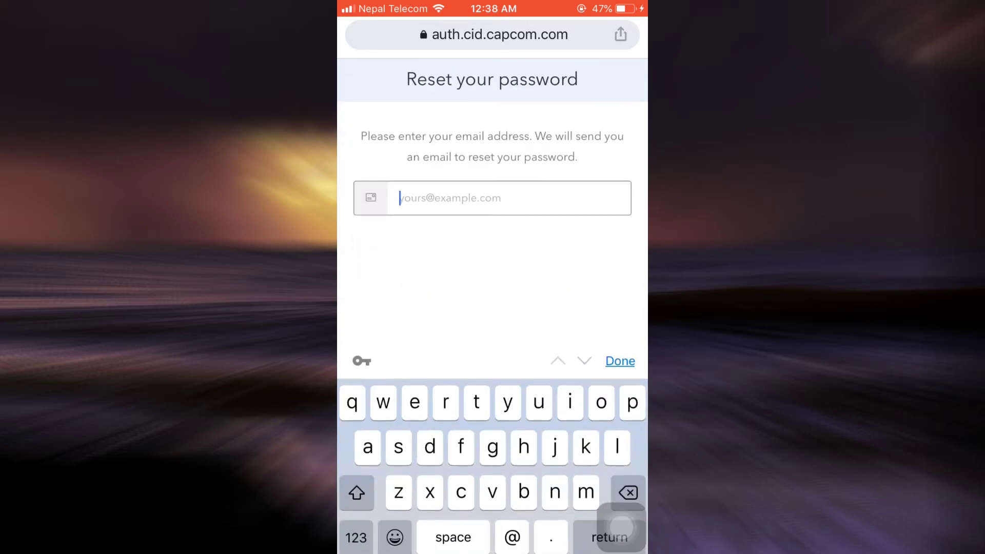
{"action": "left_click", "coordinate": [383, 398]}
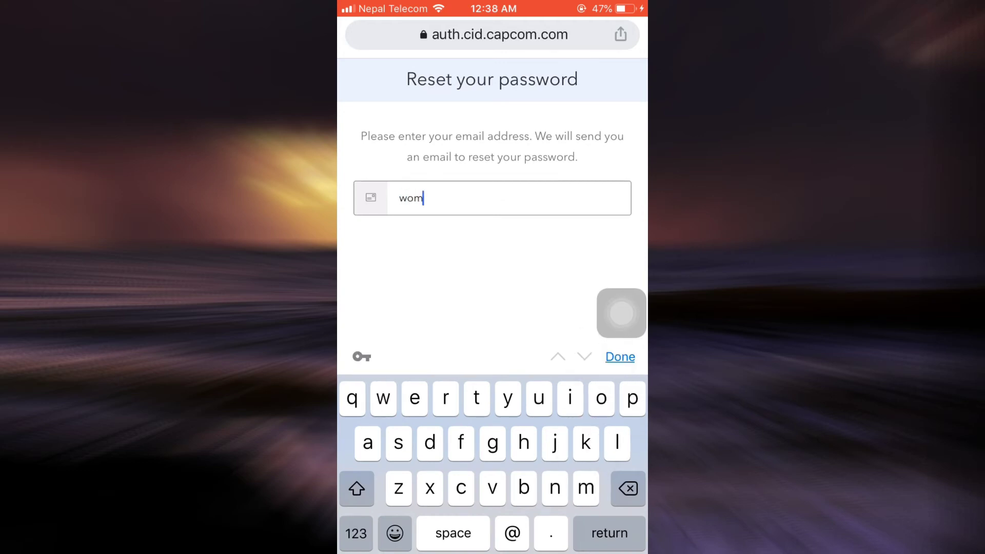
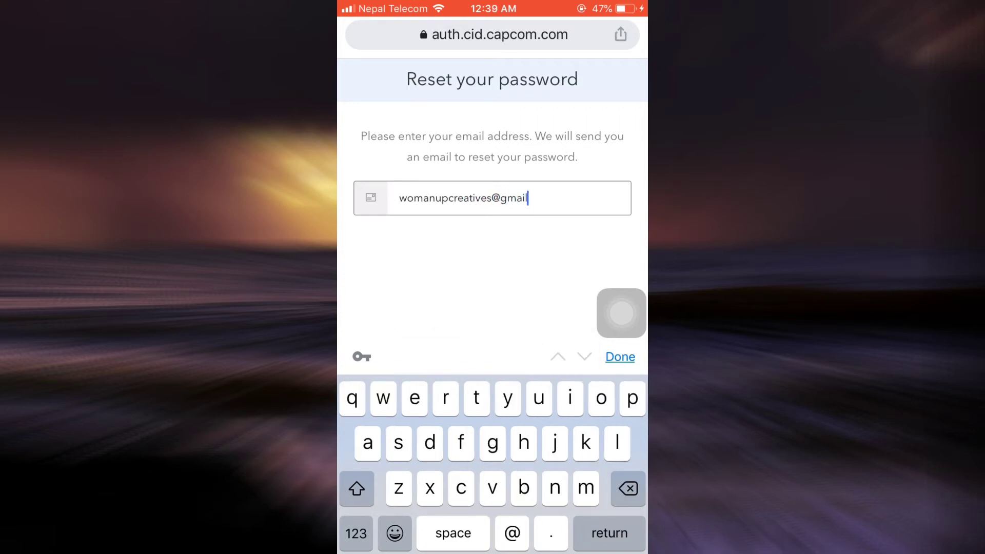
Dismiss the stray shortcut menu, correct the email ending and finish editing the address.
{"action": "left_click", "coordinate": [621, 313]}
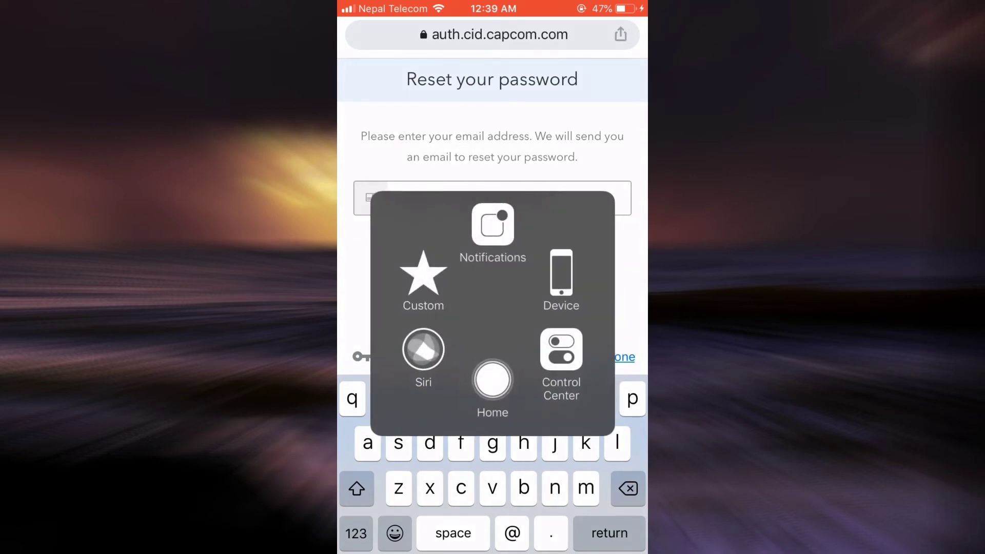
{"action": "left_click", "coordinate": [492, 154]}
{"action": "key", "text": "BackSpace"}
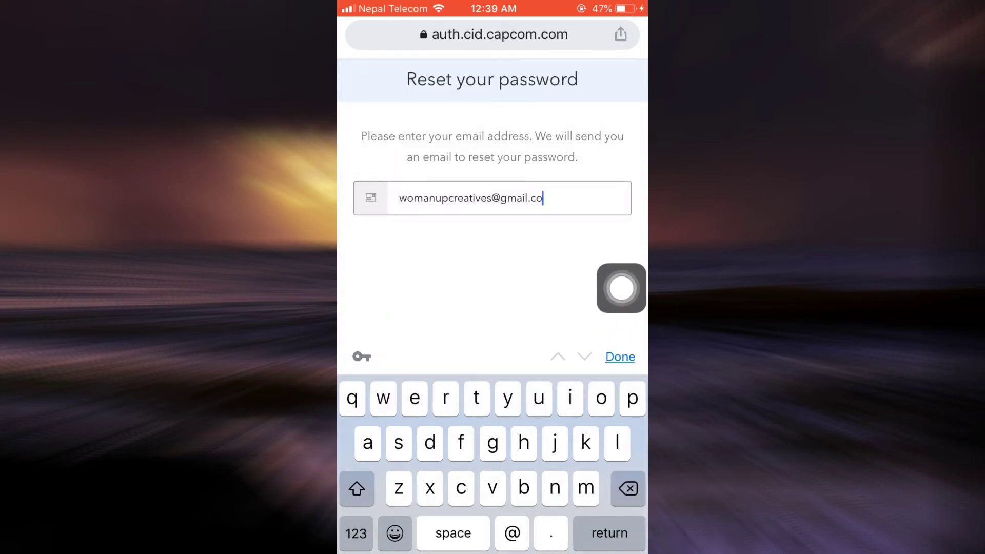
{"action": "type", "text": "m"}
{"action": "left_click", "coordinate": [619, 356]}
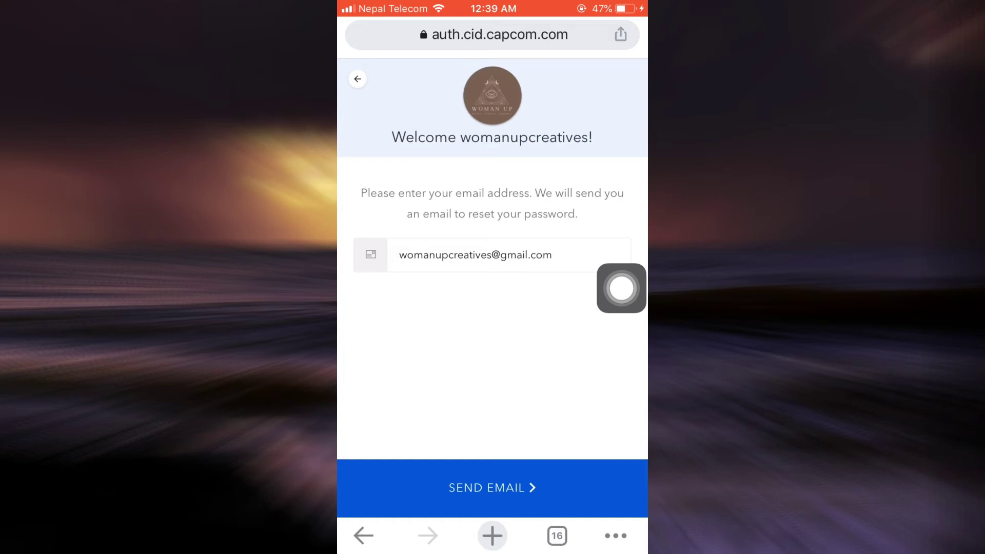
Send the password-reset email and follow its link from the Gmail message.
{"action": "left_click", "coordinate": [492, 488]}
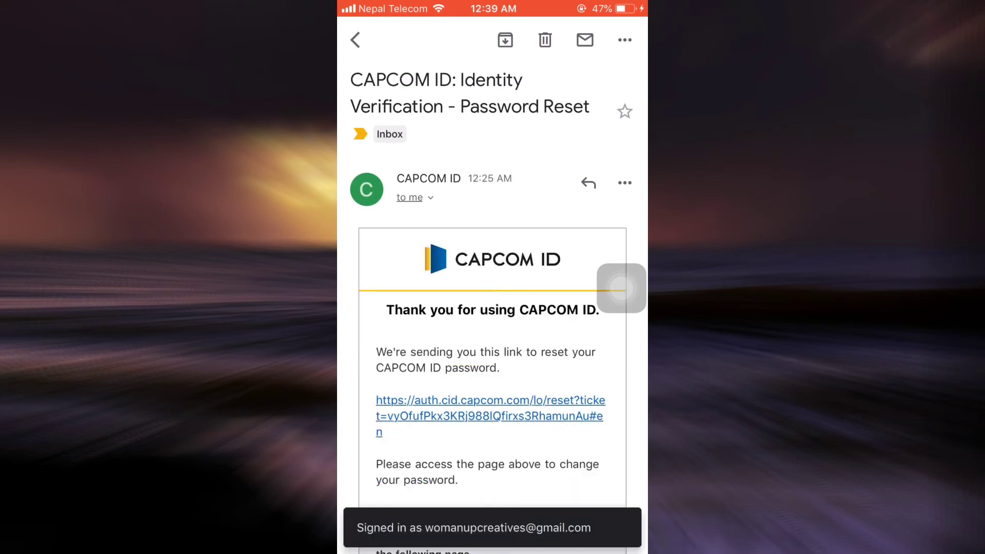
Follow the emailed reset link and open it in Chrome.
{"action": "left_click", "coordinate": [491, 408]}
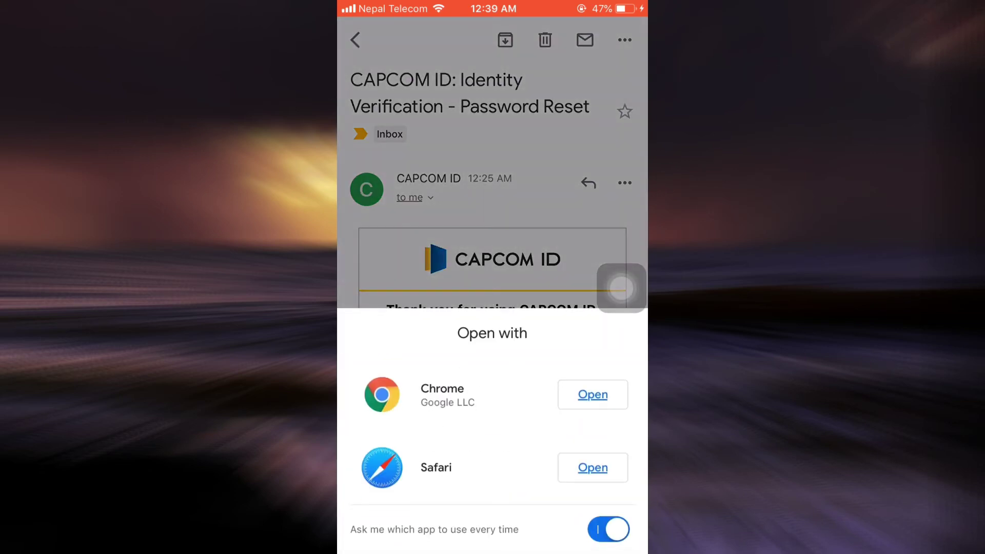
{"action": "left_click", "coordinate": [591, 395]}
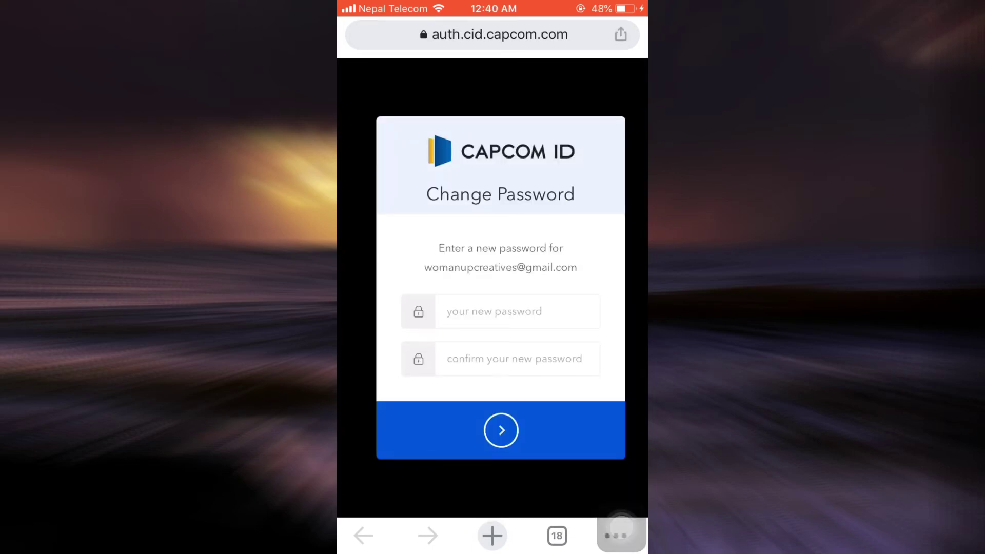
Enter the new password in both fields and submit it until the reset succeeds.
{"action": "left_click", "coordinate": [517, 311]}
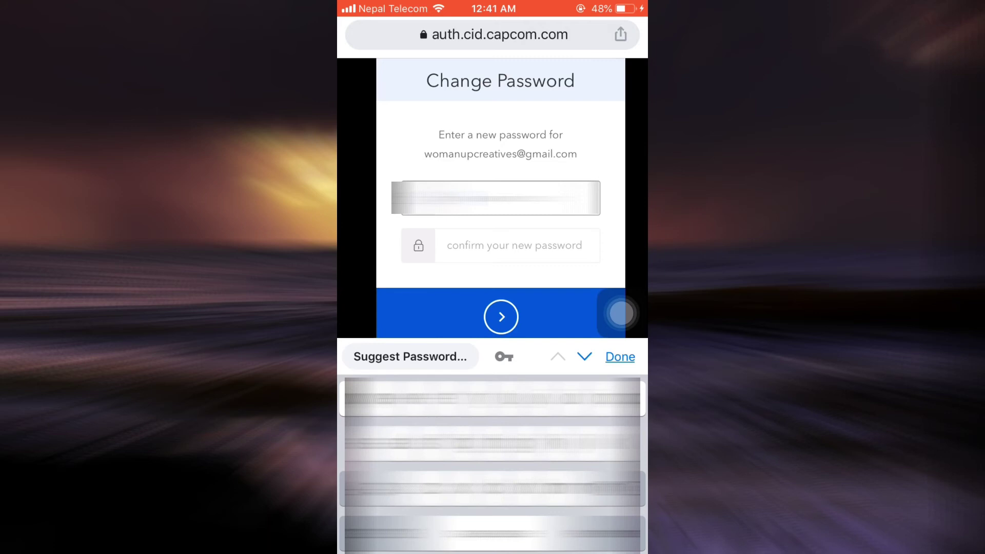
{"action": "type", "text": "o"}
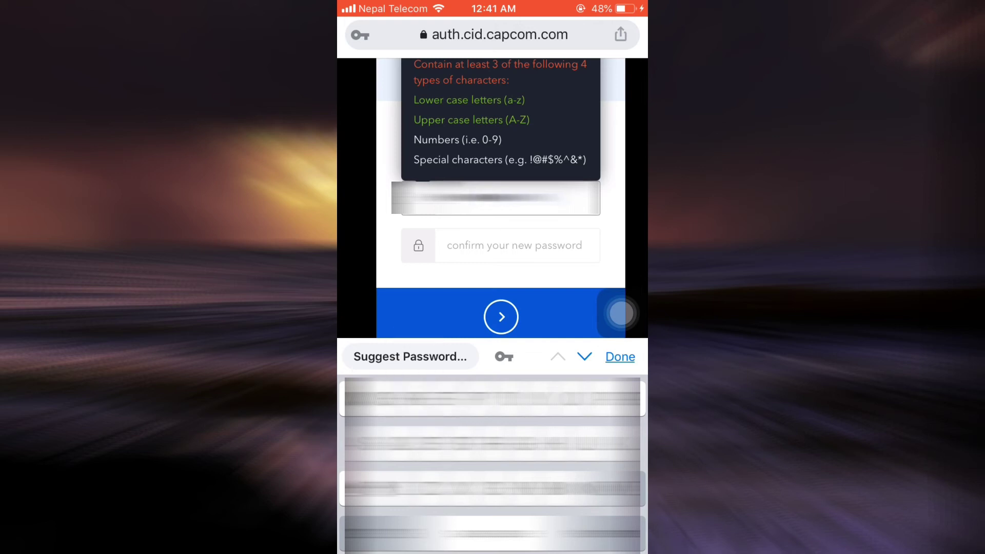
{"action": "type", "text": "*"}
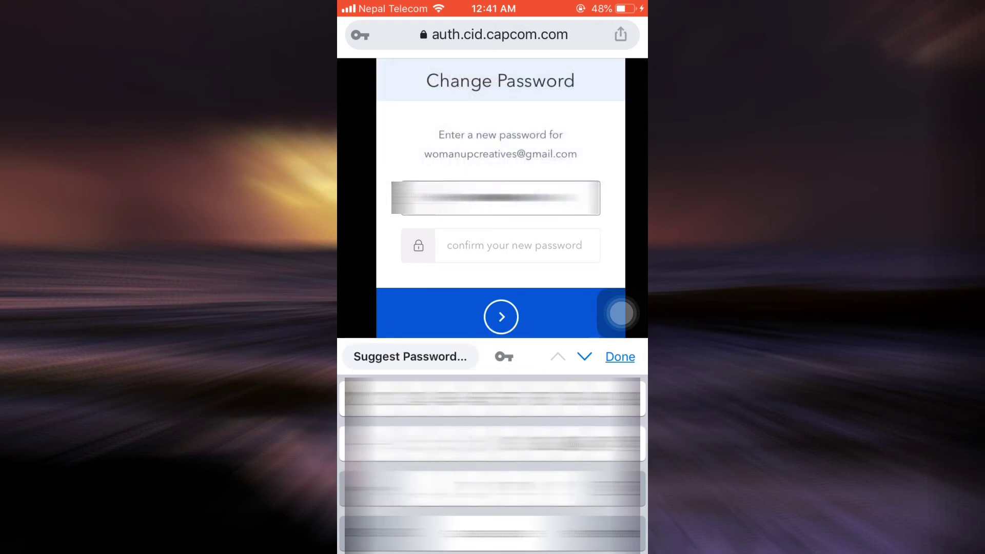
{"action": "left_click", "coordinate": [584, 356]}
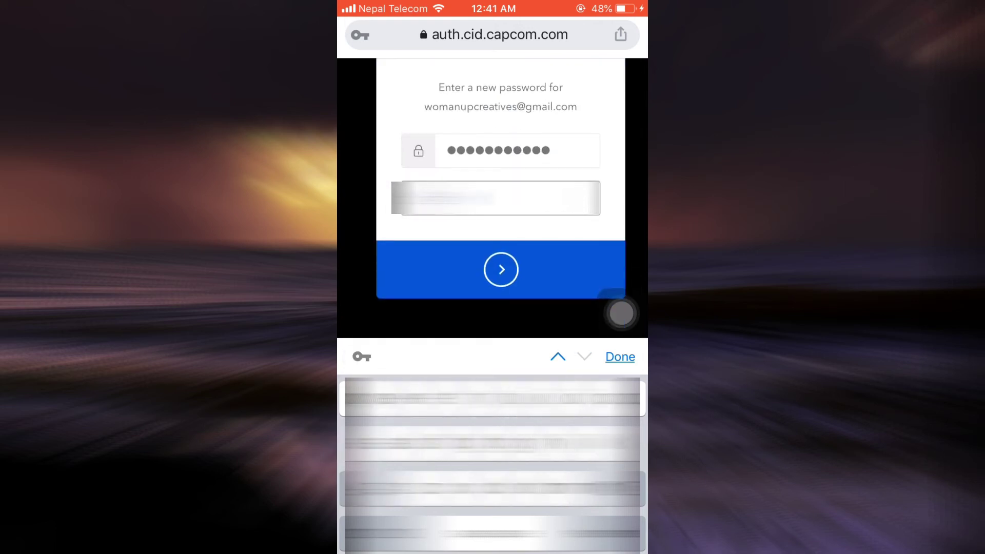
{"action": "type", "text": "o"}
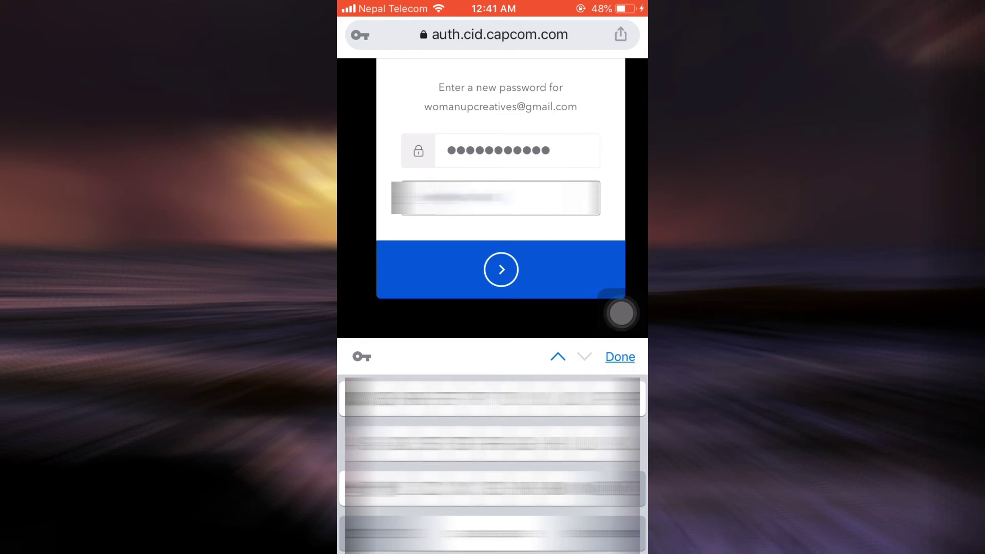
{"action": "type", "text": "**"}
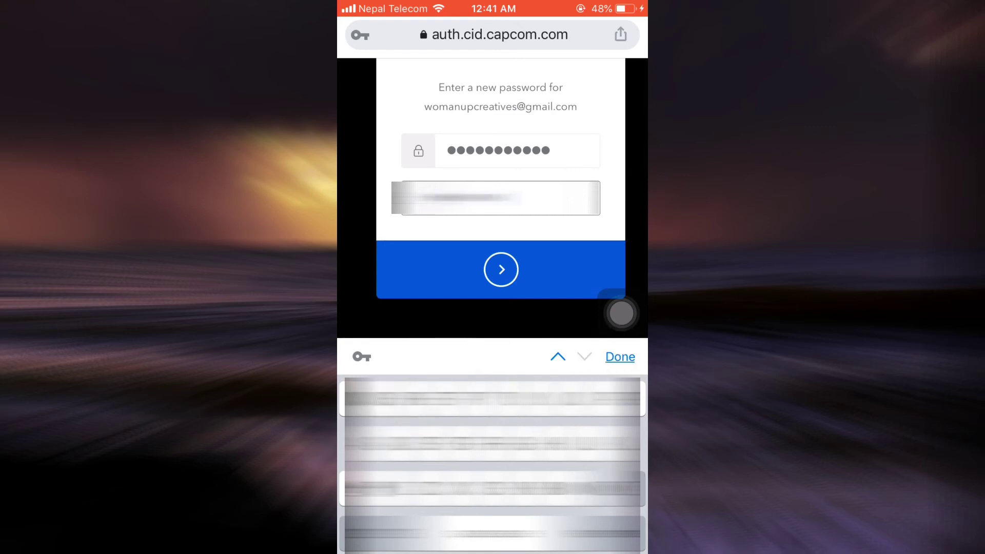
{"action": "type", "text": "*"}
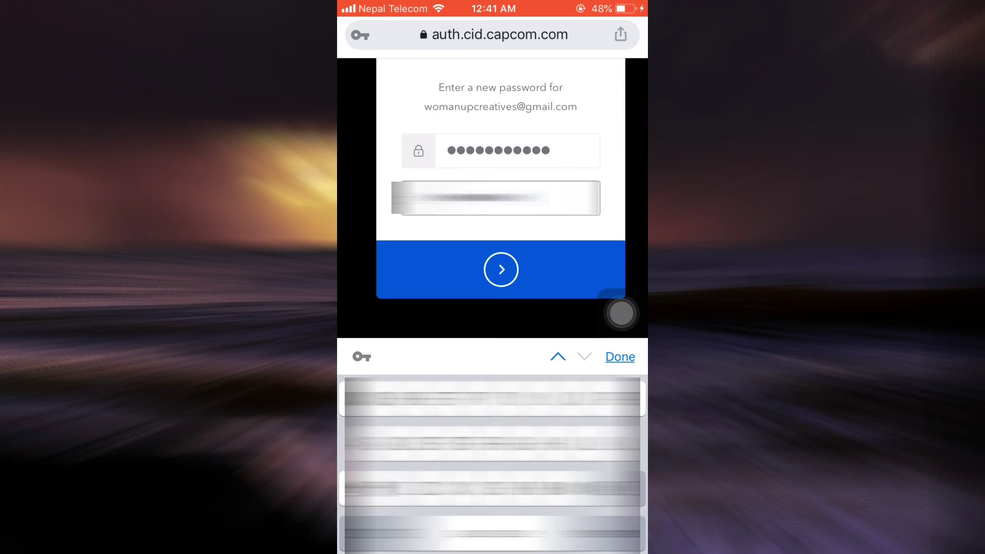
{"action": "type", "text": "**"}
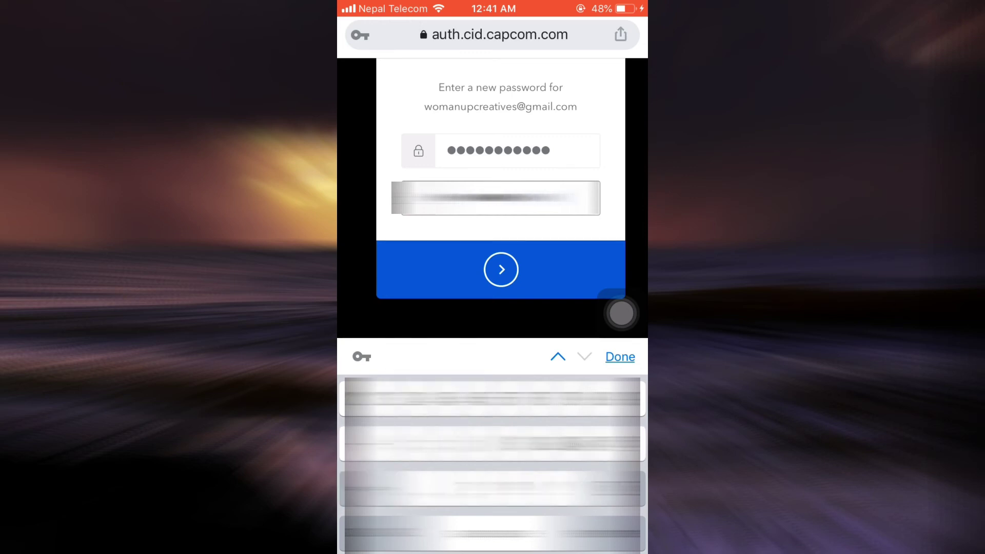
{"action": "type", "text": "*"}
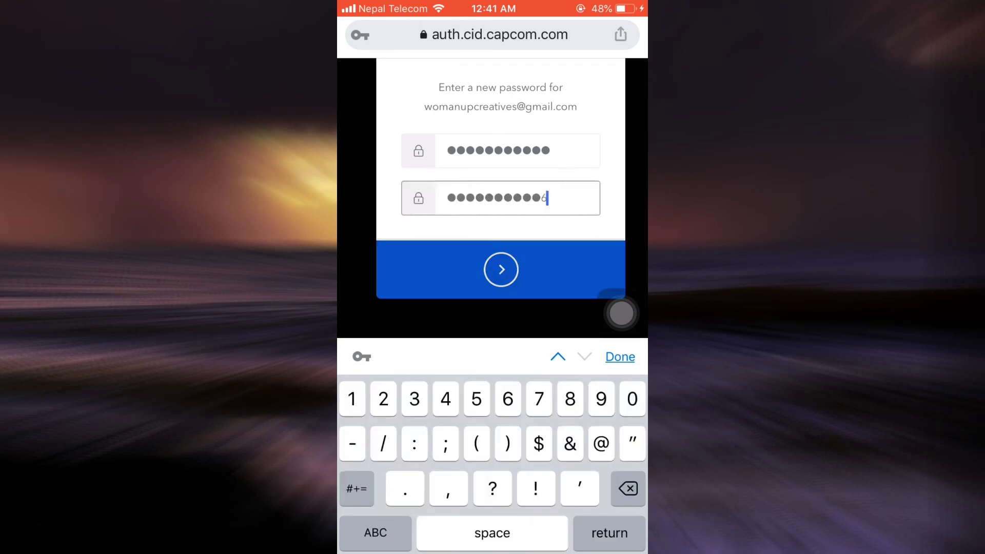
{"action": "left_click", "coordinate": [501, 270]}
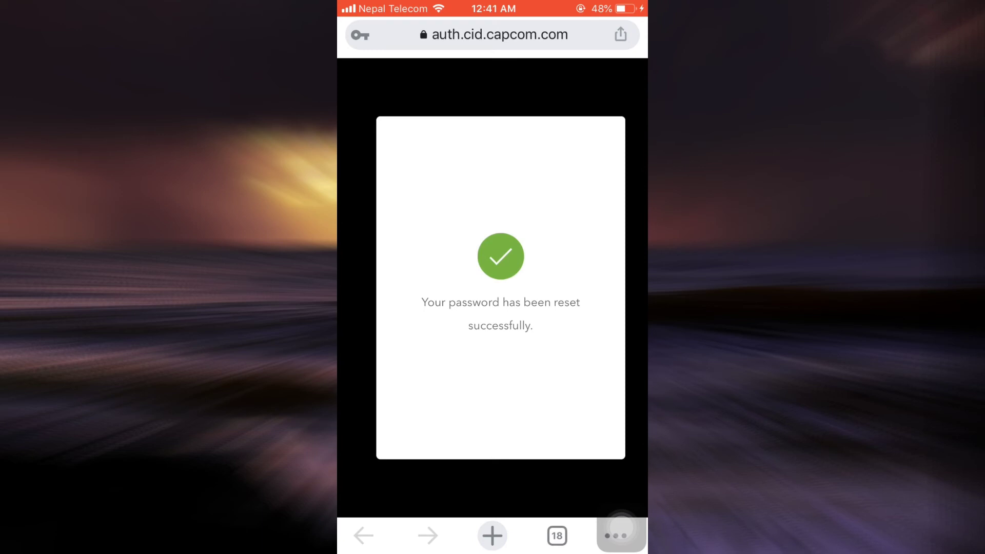
Switch browser tabs back to the CAPCOM ID log-in page and select the password field.
{"action": "left_click", "coordinate": [557, 536]}
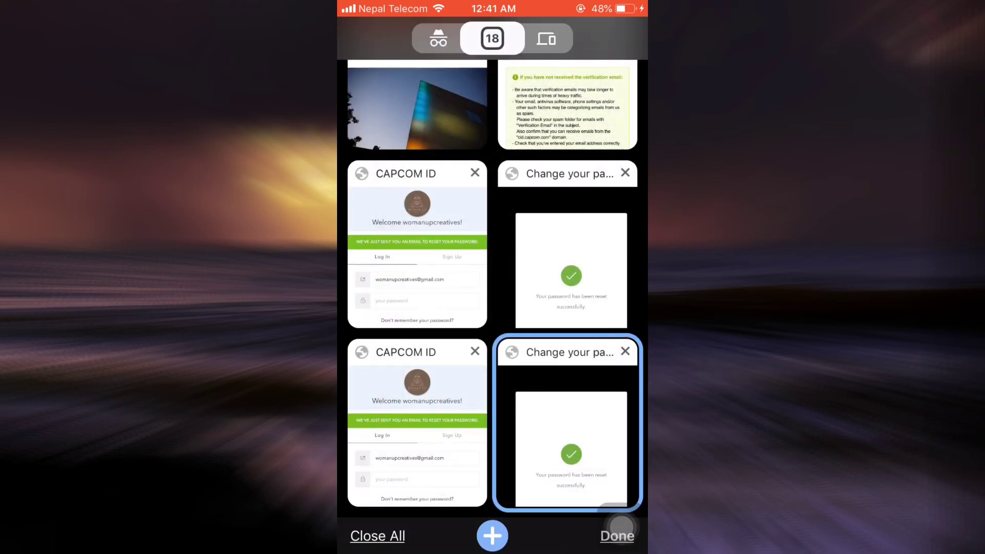
{"action": "left_click", "coordinate": [417, 245]}
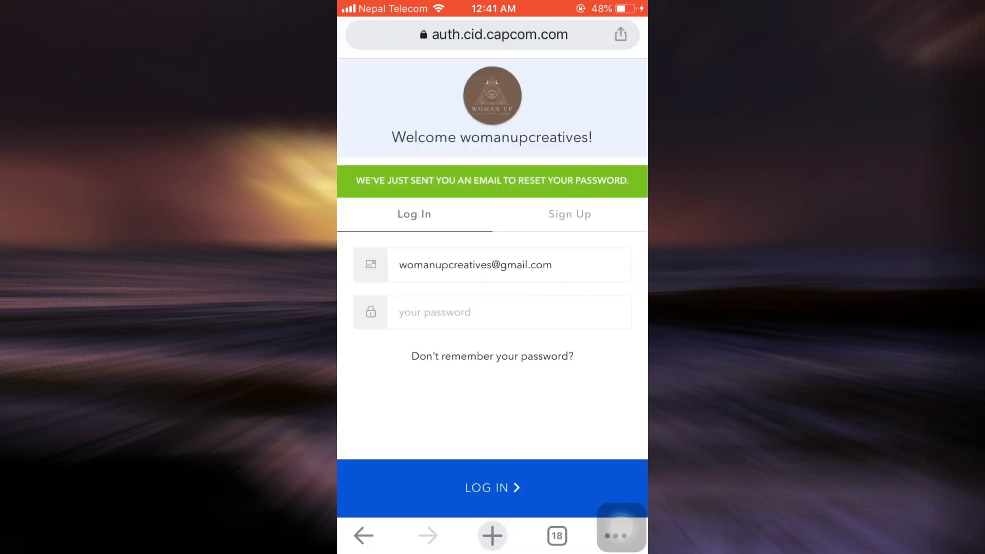
{"action": "left_click", "coordinate": [508, 311]}
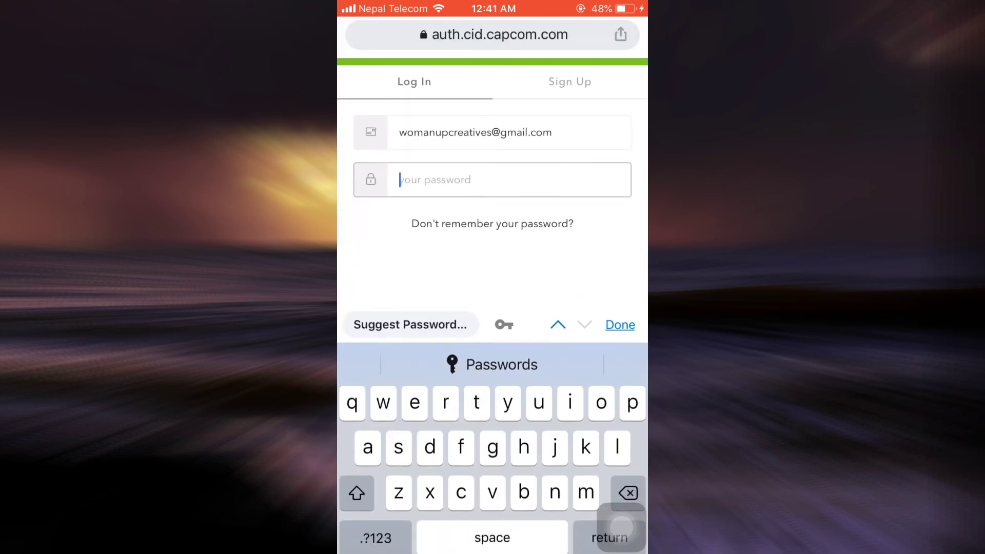
Enter the new password and log in to the CAPCOM ID account.
{"action": "left_click", "coordinate": [502, 359]}
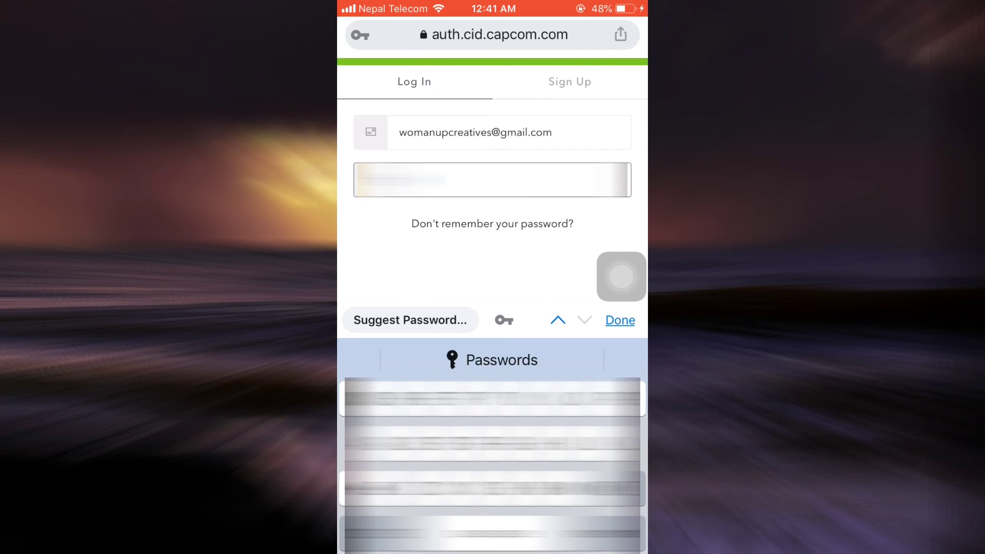
{"action": "left_click", "coordinate": [493, 487]}
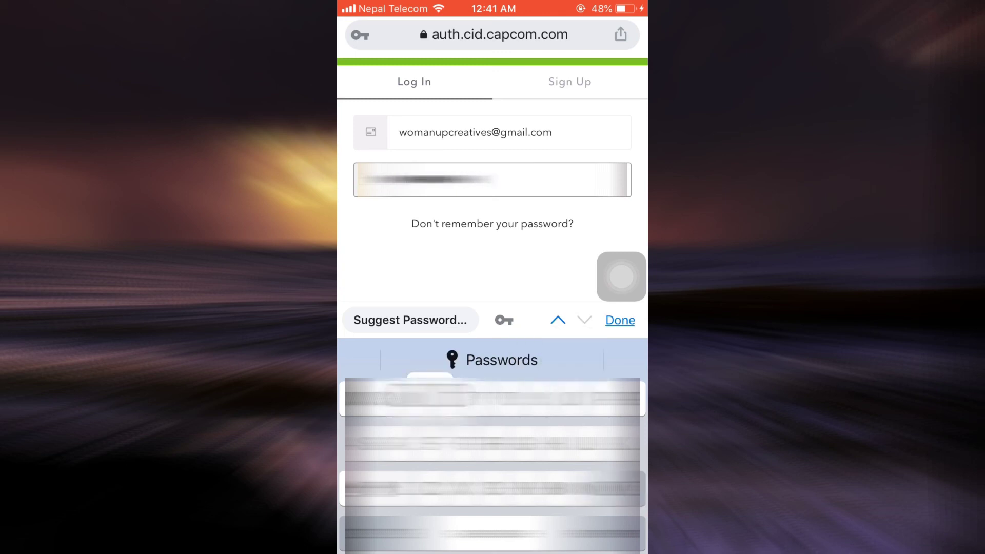
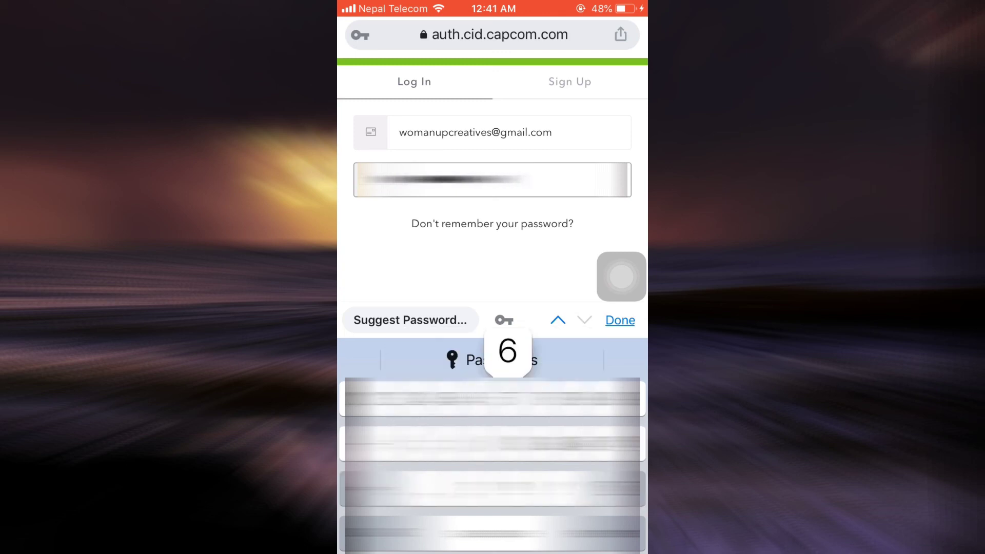
{"action": "key", "text": "Return"}
{"action": "left_click", "coordinate": [492, 485]}
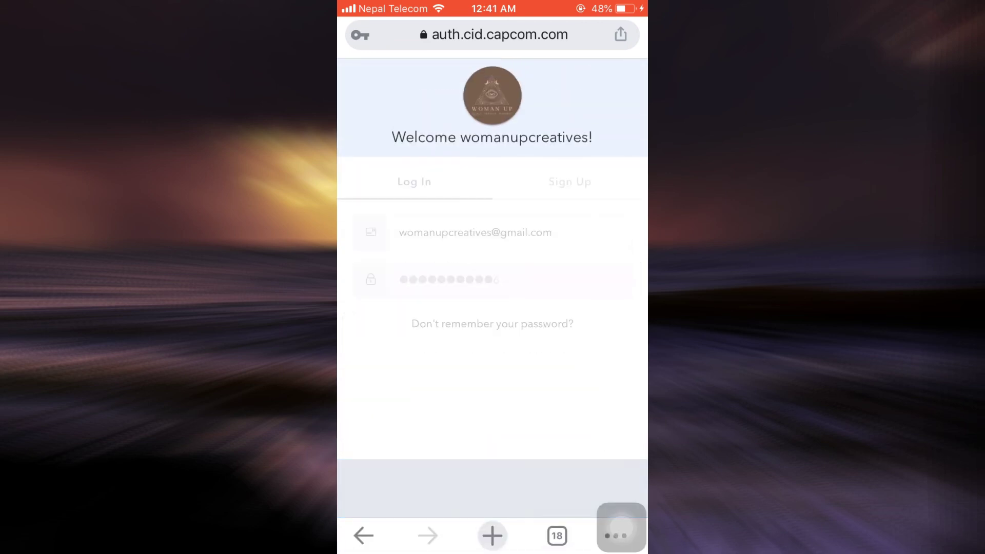